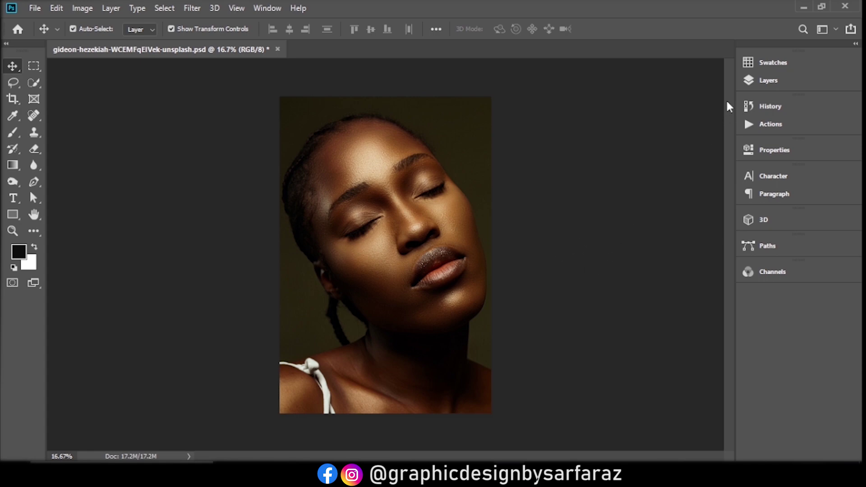
# Step: Show the Layers panel listing the portrait's single Background layer
pyautogui.click(751, 81)
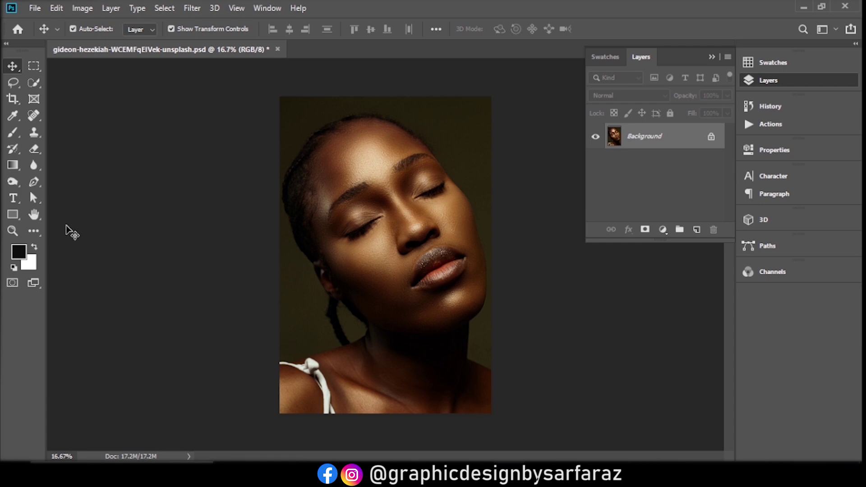
# Step: Quick-select the woman's head and shoulders and mask away the dark backdrop on Layer 0
pyautogui.click(28, 81)
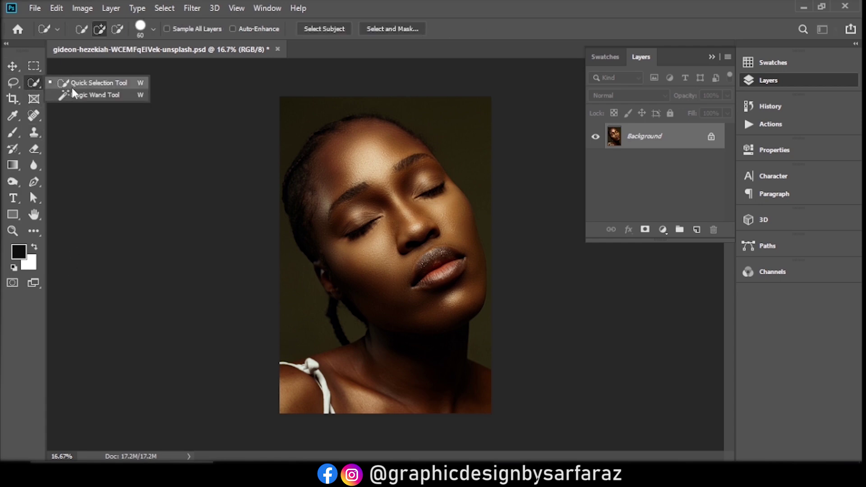
pyautogui.click(78, 84)
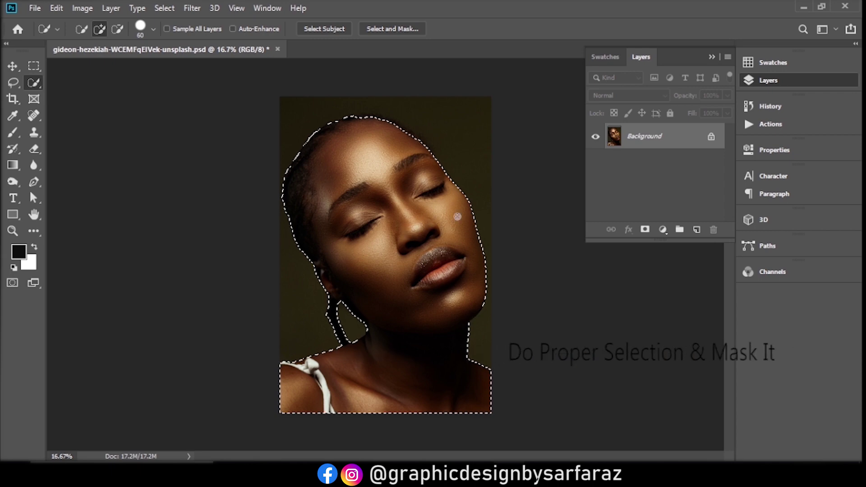
pyautogui.click(645, 230)
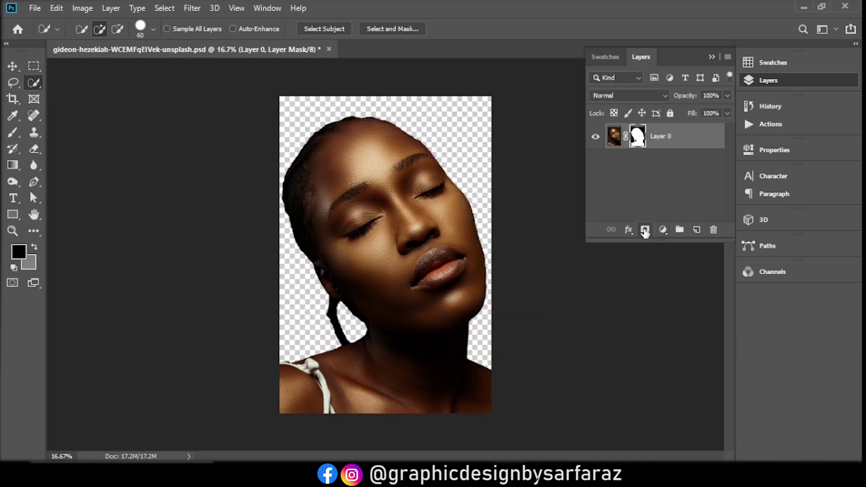
pyautogui.click(667, 155)
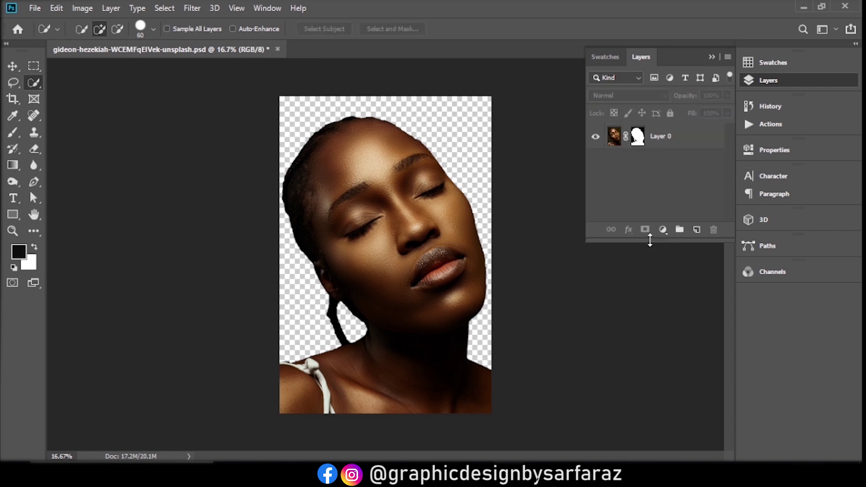
# Step: Add a #000000 Solid Color fill layer and move Layer 0 above it
pyautogui.click(667, 229)
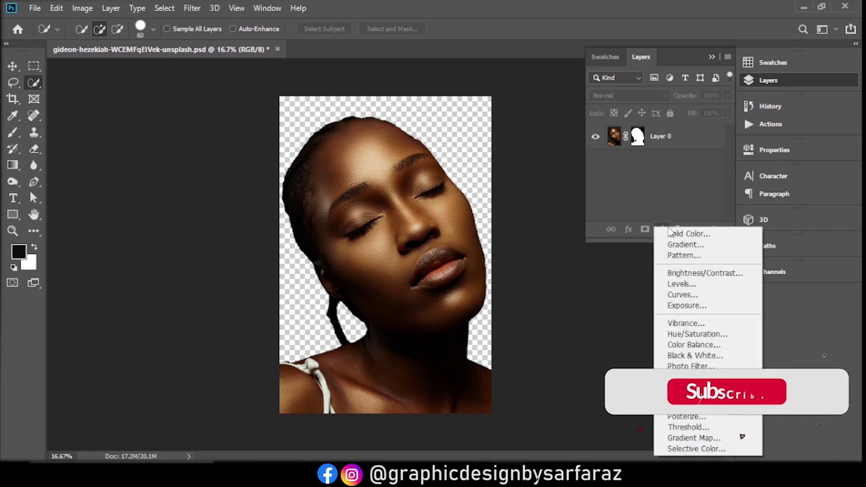
pyautogui.click(671, 237)
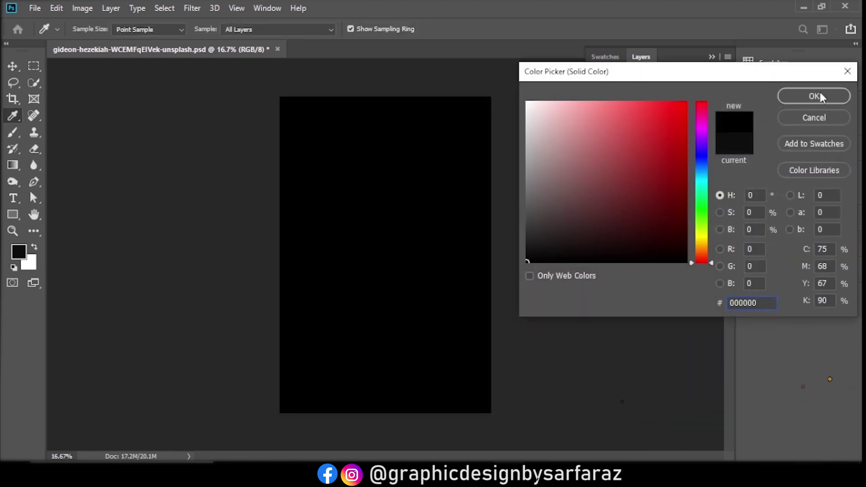
pyautogui.click(819, 90)
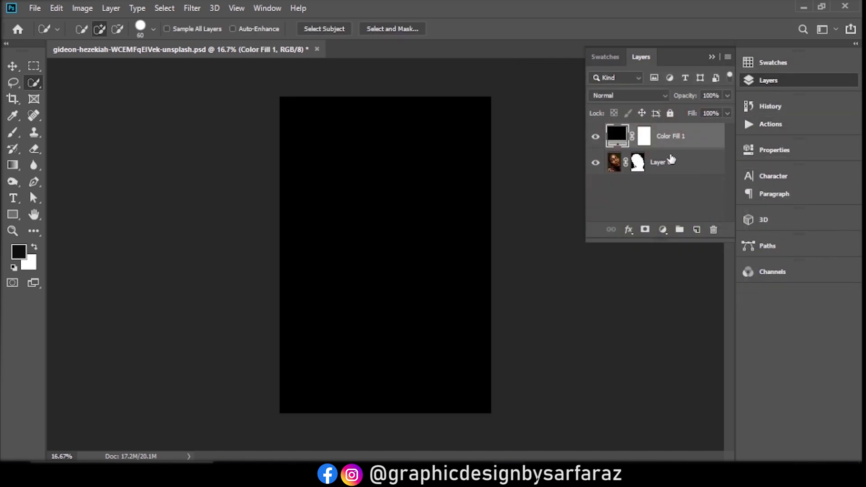
pyautogui.moveTo(679, 168)
pyautogui.mouseDown()
pyautogui.moveTo(681, 135)
pyautogui.moveTo(688, 152)
pyautogui.mouseUp()
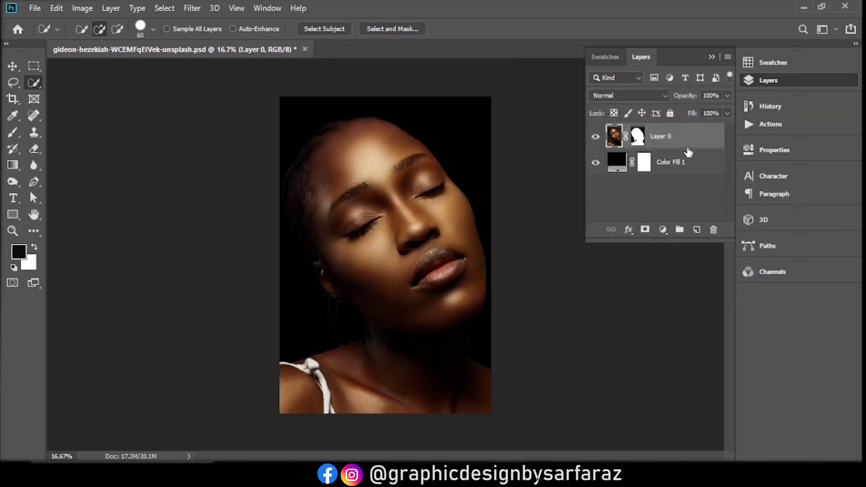
pyautogui.click(674, 192)
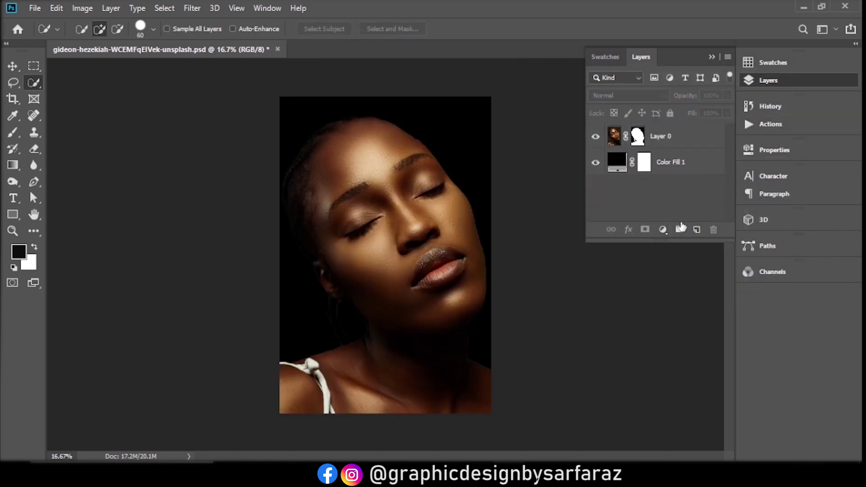
pyautogui.click(671, 138)
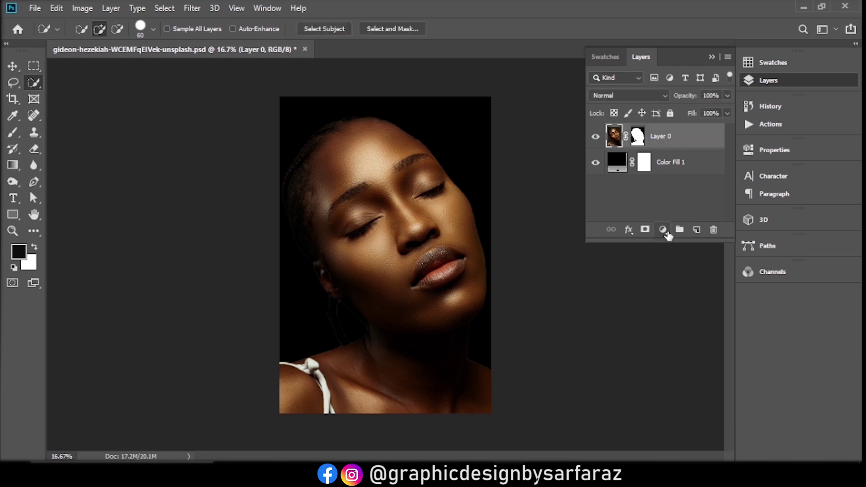
pyautogui.click(662, 230)
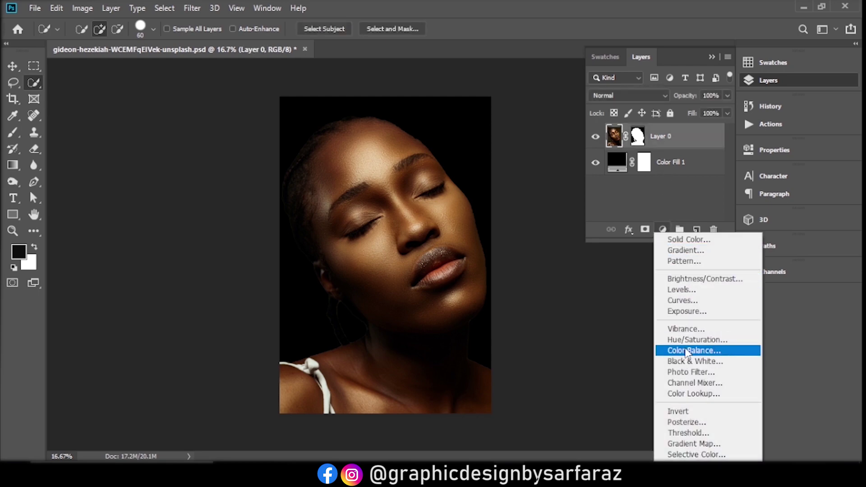
# Step: Add a Black & White adjustment with Reds at 10 and Yellows at 113
pyautogui.click(687, 362)
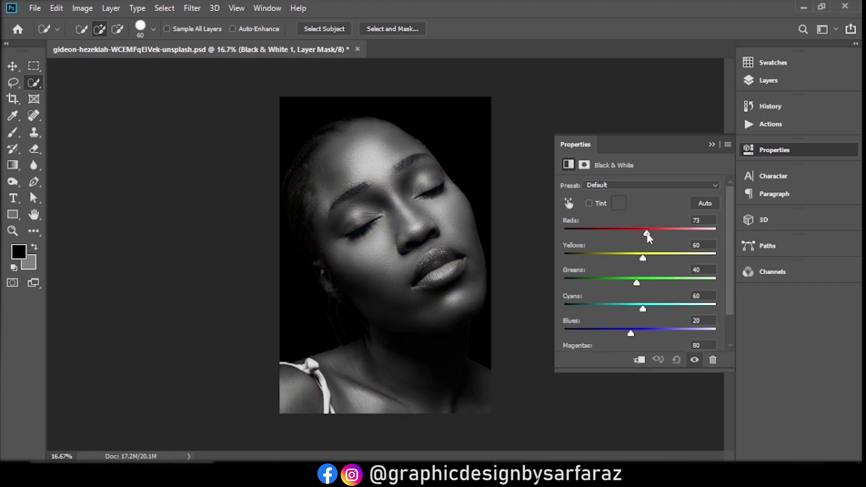
pyautogui.moveTo(645, 233); pyautogui.dragTo(628, 233)
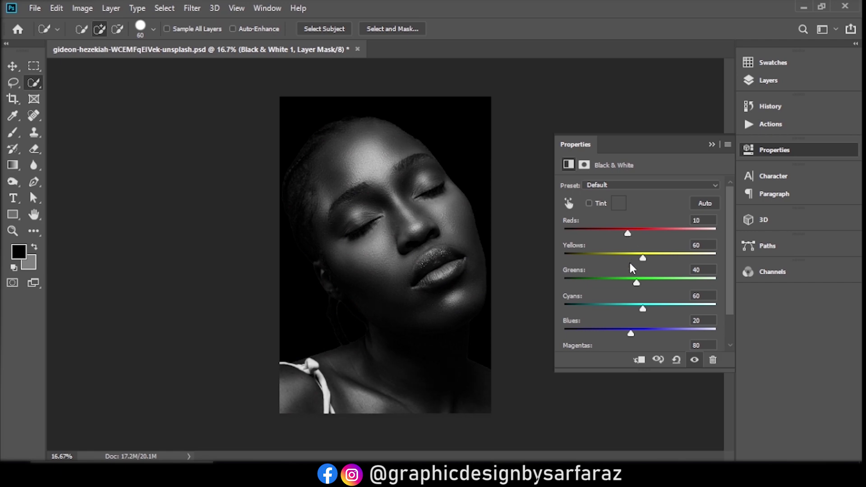
pyautogui.moveTo(644, 258); pyautogui.dragTo(659, 260)
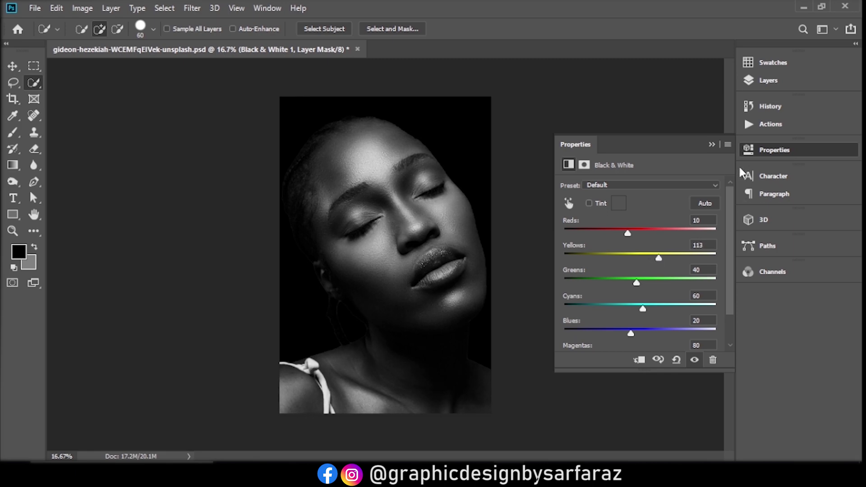
pyautogui.click(713, 145)
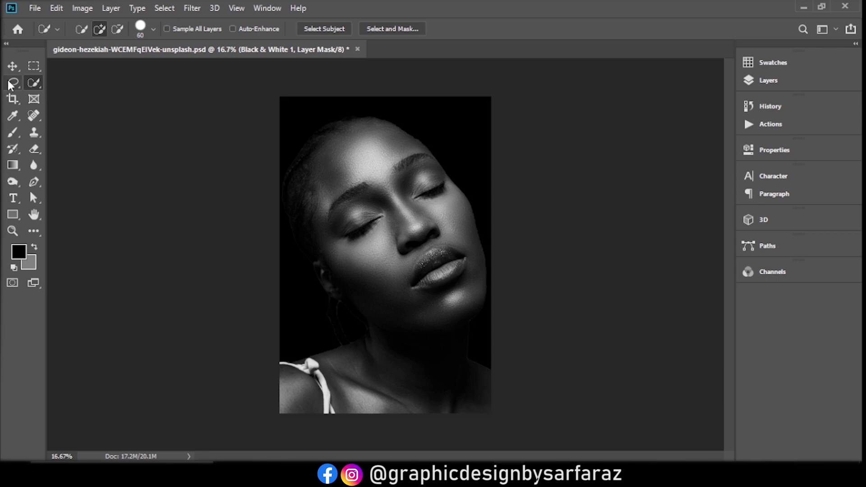
pyautogui.click(12, 66)
pyautogui.click(582, 199)
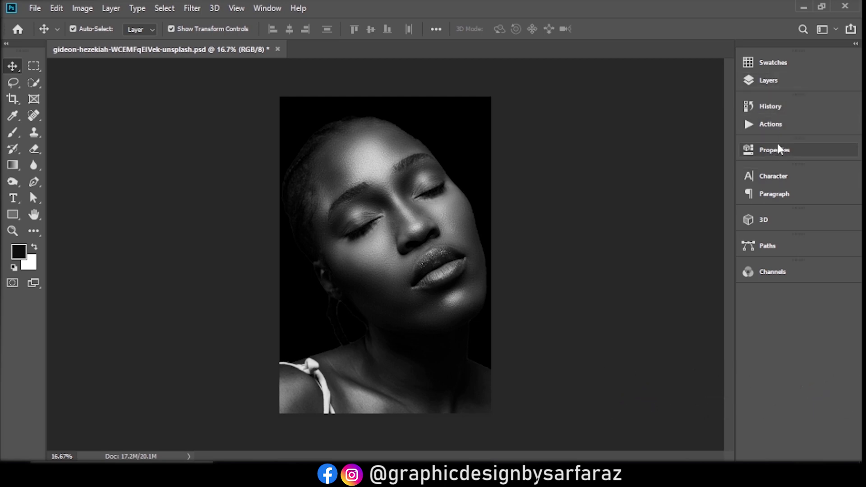
# Step: Merge Black & White 1 and Layer 0 into one layer above the black fill
pyautogui.click(776, 81)
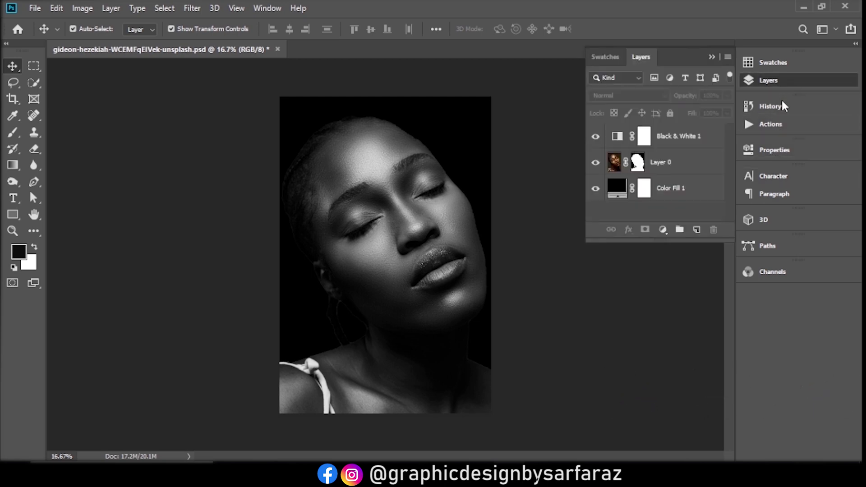
pyautogui.click(678, 144)
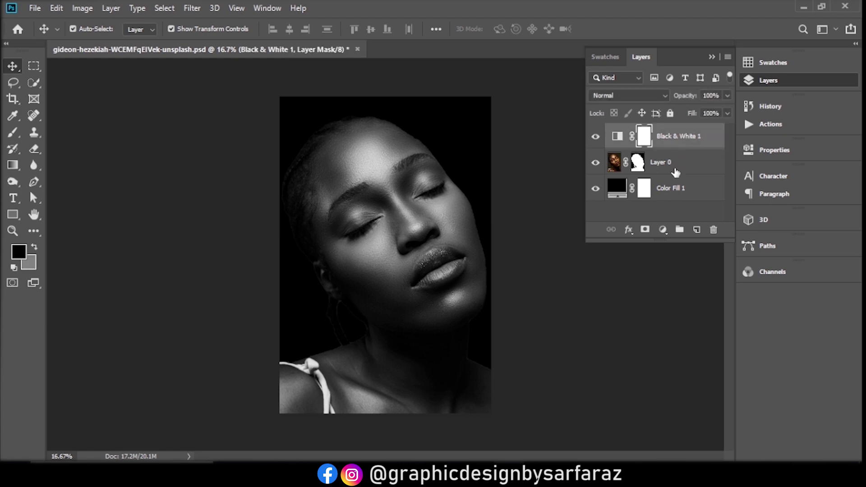
pyautogui.click(676, 172)
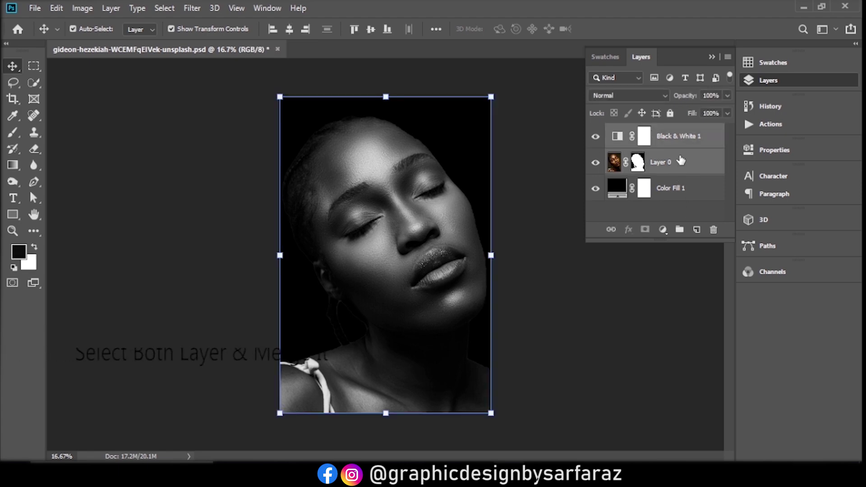
pyautogui.rightClick(681, 163)
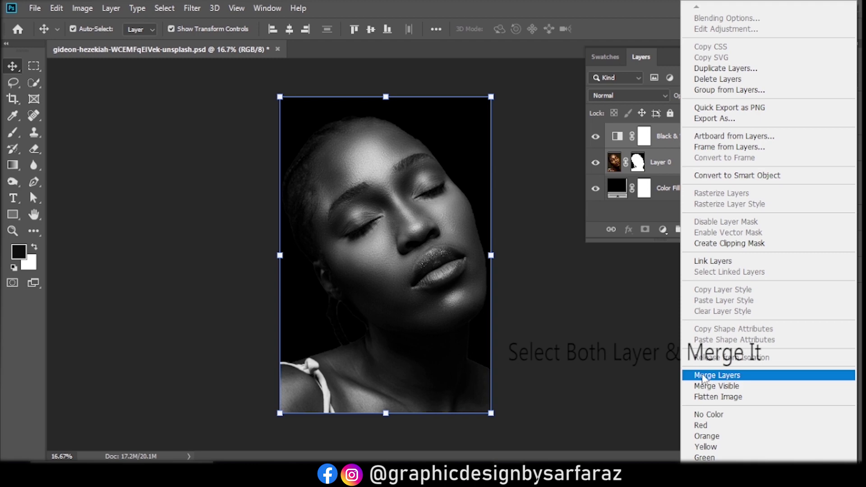
pyautogui.click(720, 375)
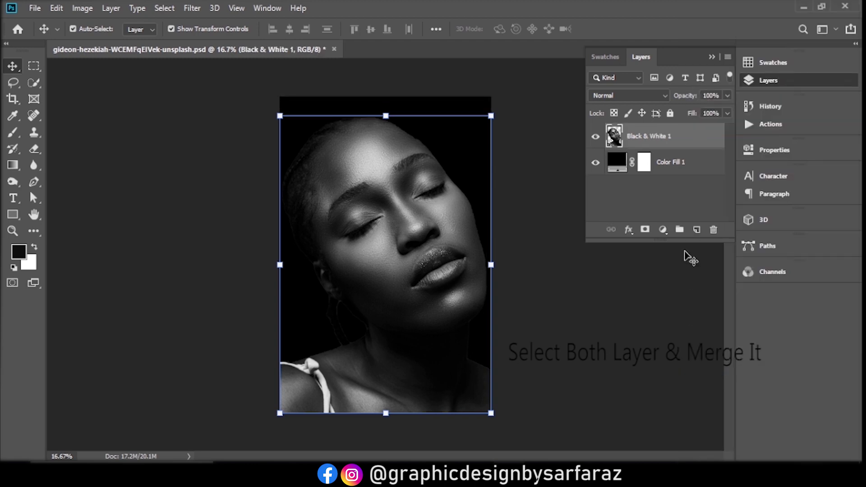
pyautogui.click(659, 137)
# Step: Apply a 15.3-pixel Gaussian Blur to the merged Black & White 1 layer
pyautogui.click(191, 8)
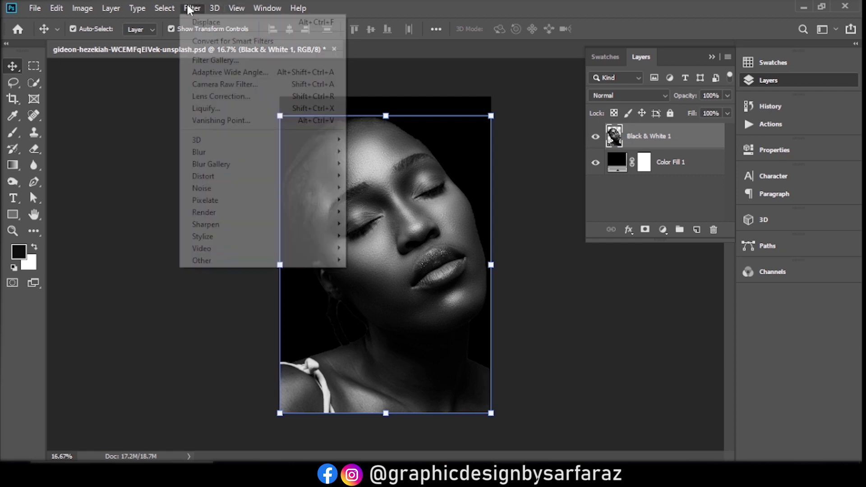
pyautogui.moveTo(198, 151)
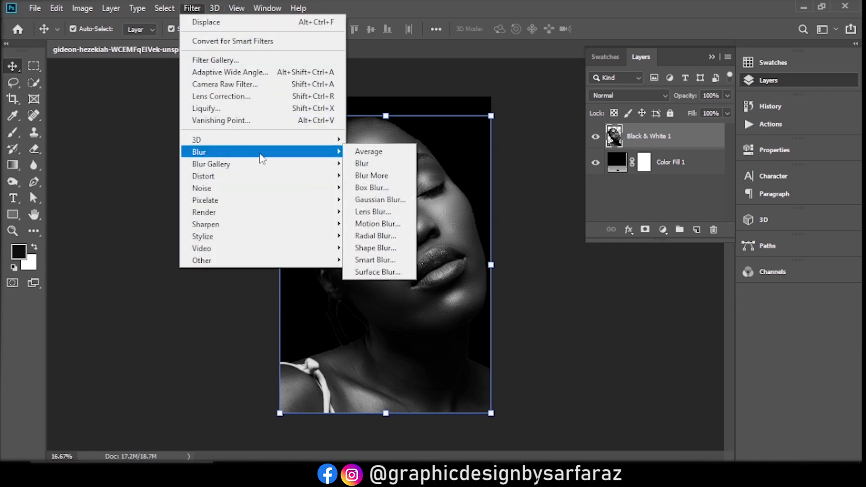
pyautogui.click(377, 203)
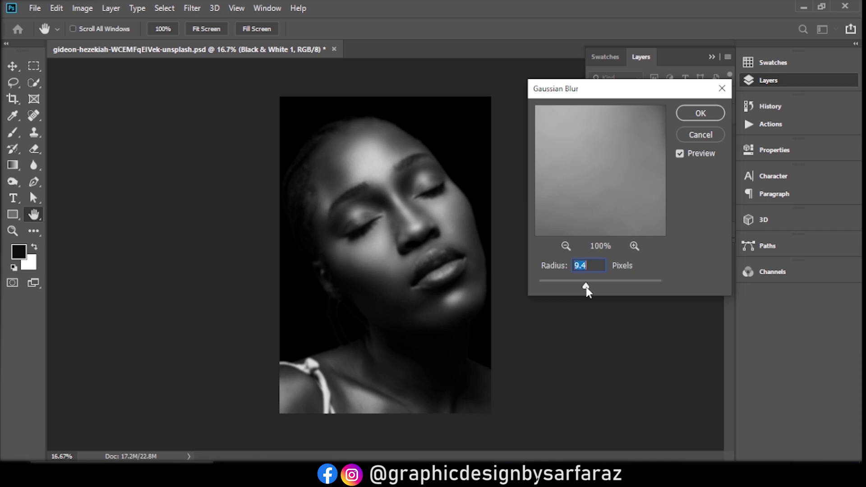
pyautogui.moveTo(586, 287); pyautogui.dragTo(591, 288)
pyautogui.click(701, 113)
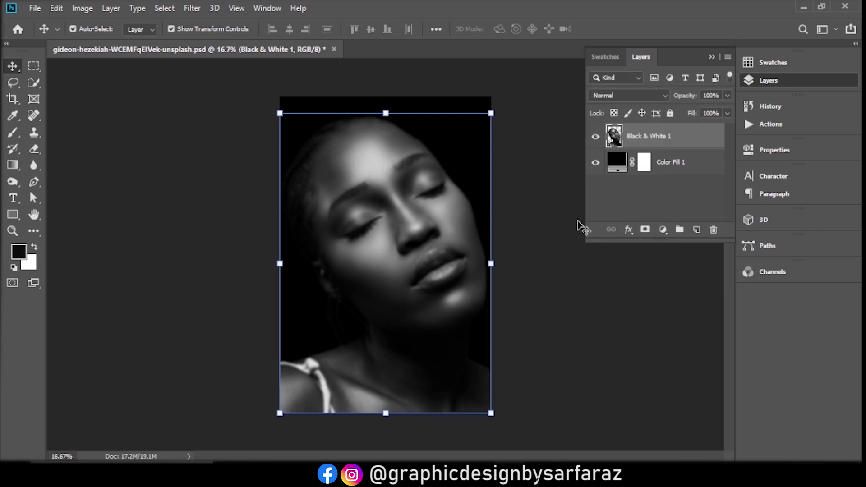
# Step: Save the document as a Photoshop PSD on the Desktop
pyautogui.click(35, 9)
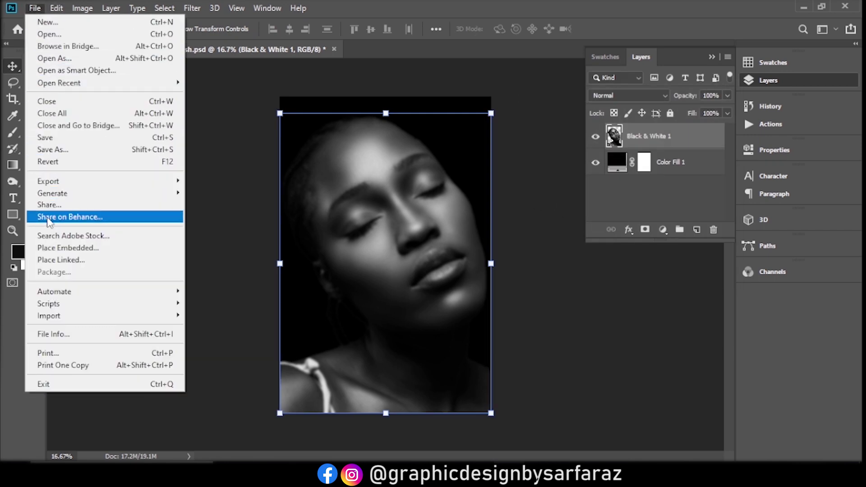
pyautogui.click(77, 151)
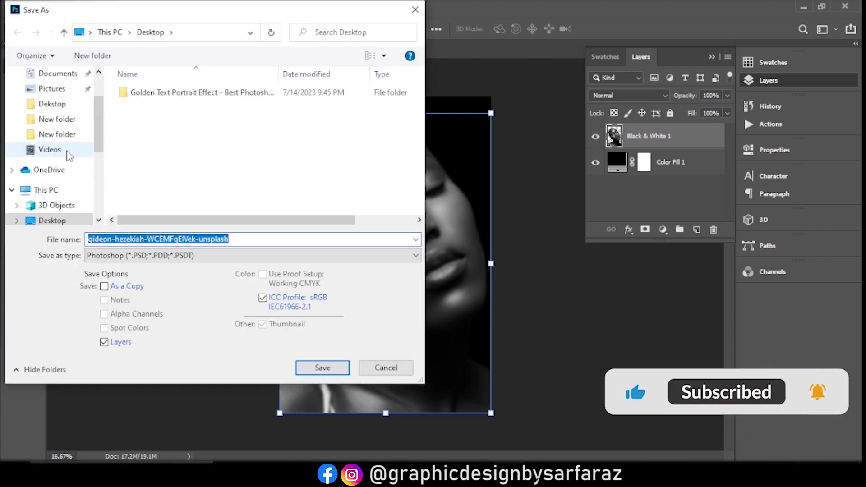
pyautogui.scroll(2, 91, 134)
pyautogui.click(68, 98)
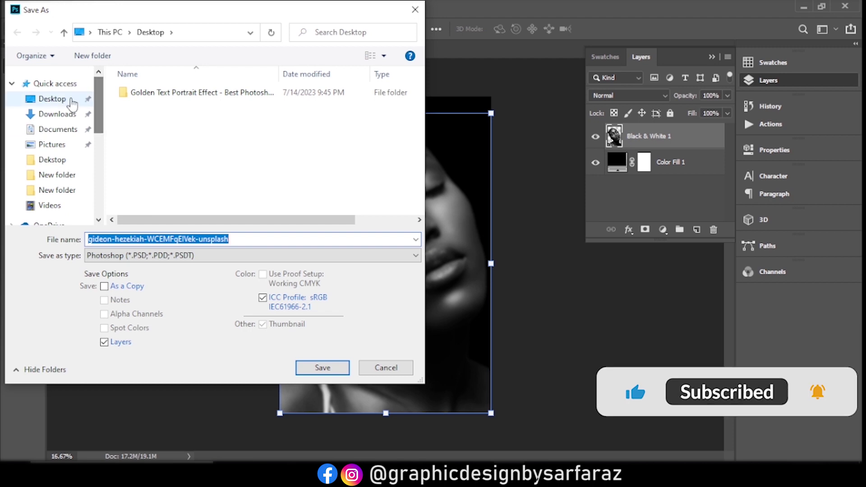
pyautogui.moveTo(257, 240); pyautogui.dragTo(79, 244)
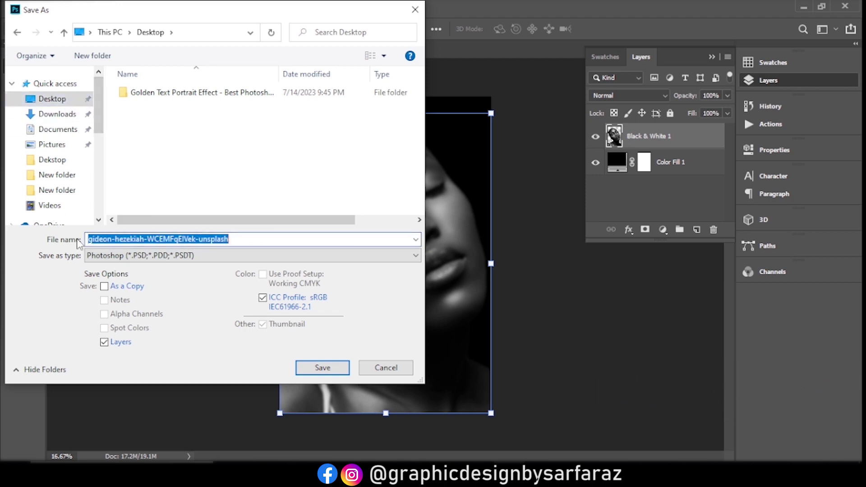
pyautogui.click(323, 367)
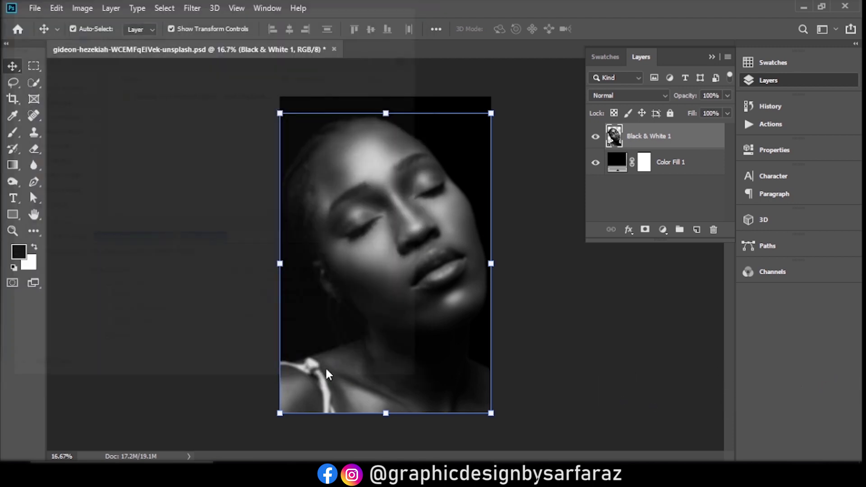
pyautogui.click(559, 128)
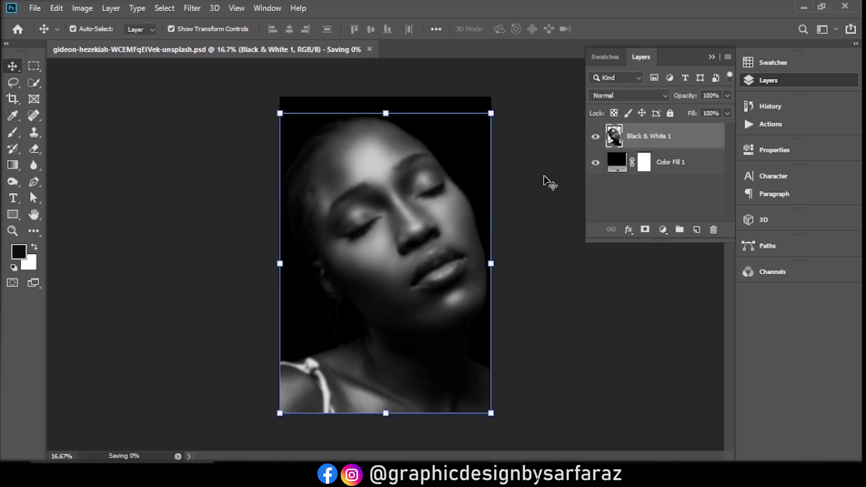
# Step: Draw a paragraph text box from the canvas top-left to bottom-right corner
pyautogui.keyDown('ctrl'); pyautogui.click(538, 220); pyautogui.keyUp('ctrl')
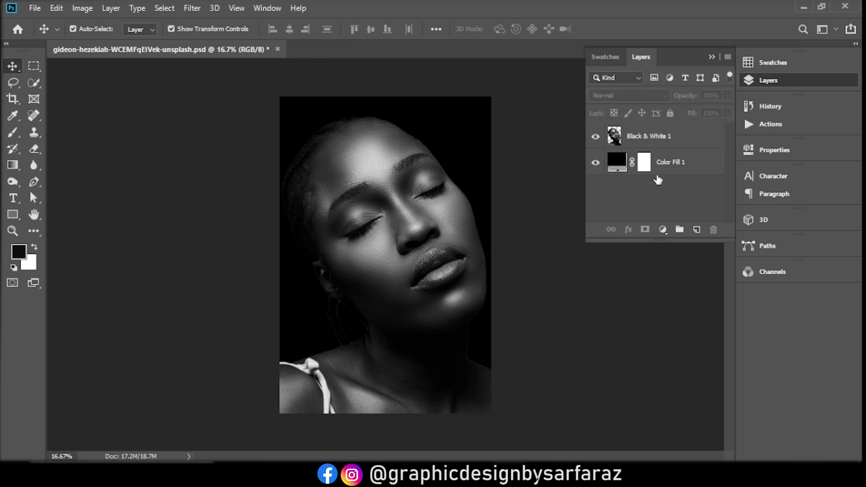
pyautogui.click(657, 141)
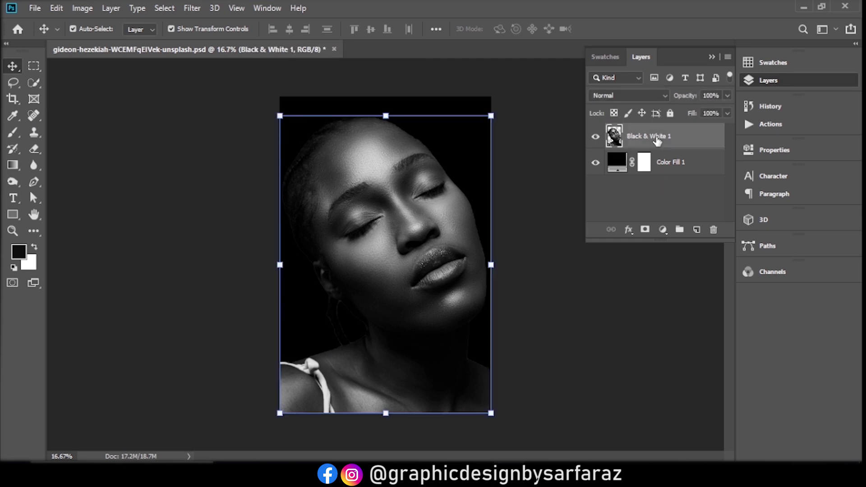
pyautogui.click(178, 105)
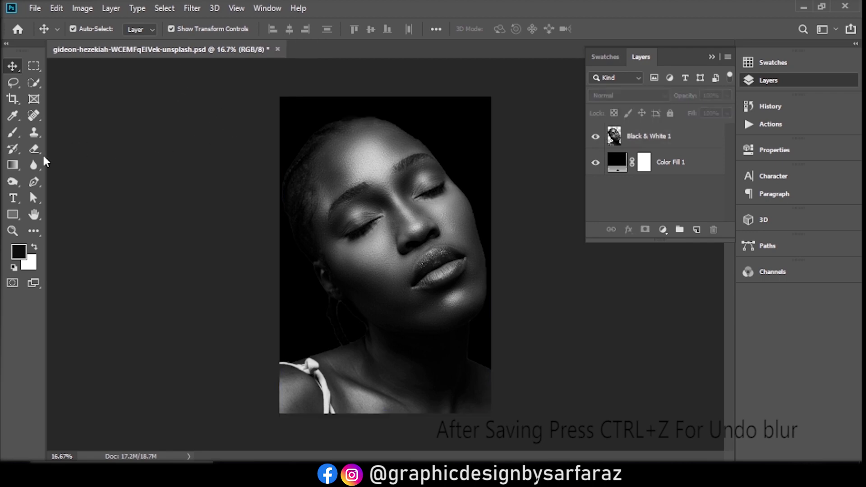
pyautogui.moveTo(12, 198); pyautogui.dragTo(74, 197)
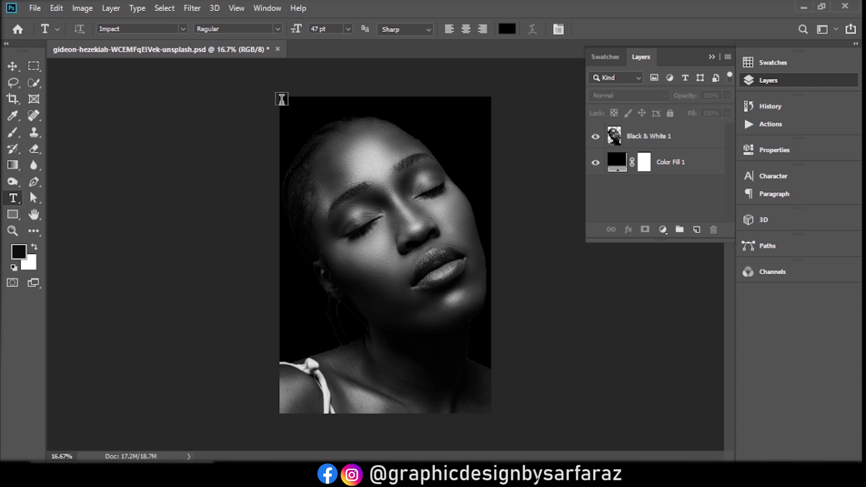
pyautogui.moveTo(282, 97); pyautogui.dragTo(500, 331)
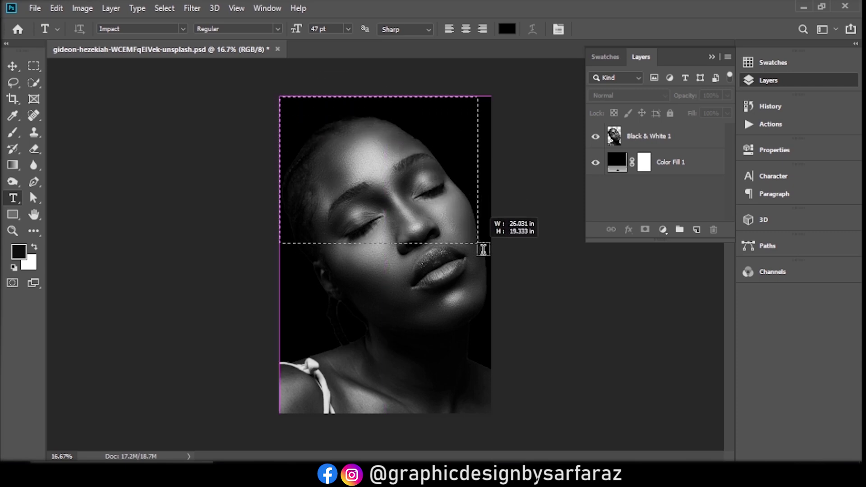
pyautogui.moveTo(500, 331); pyautogui.dragTo(490, 407)
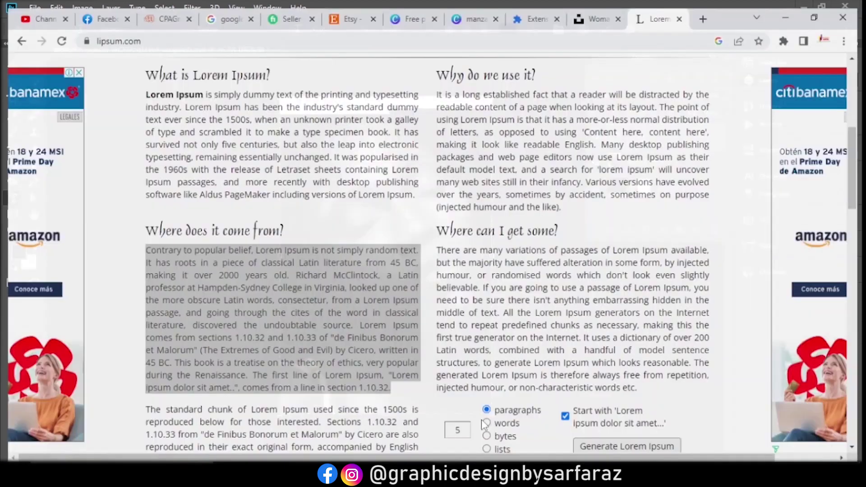
# Step: Select the 'Where does it come from?' paragraph on lipsum.com and minimize Chrome
pyautogui.tripleClick(181, 260)
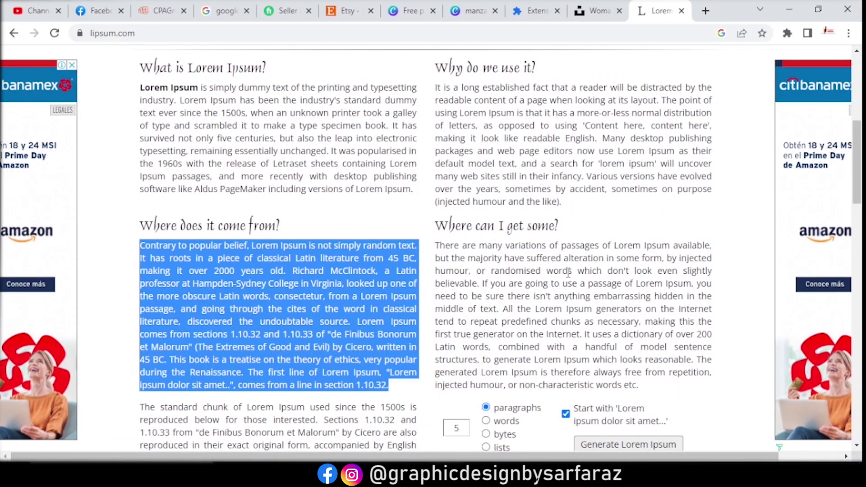
pyautogui.click(795, 11)
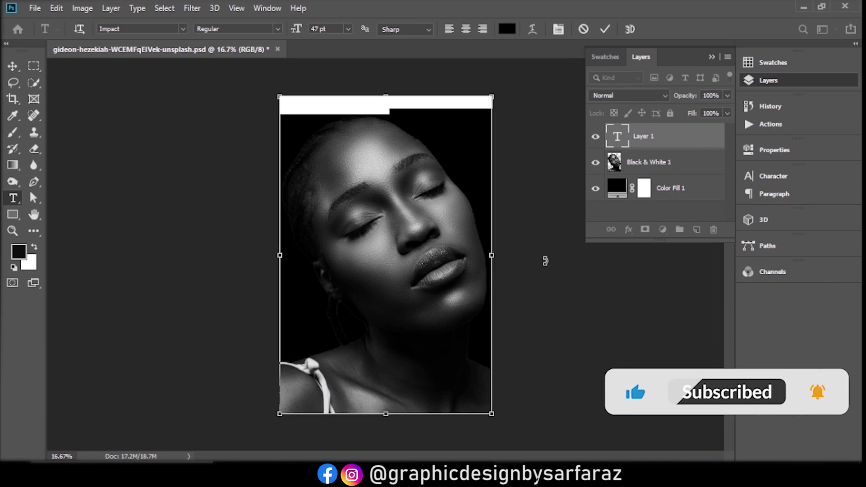
# Step: Paste the lorem ipsum paragraph into the text box and set it to 49 pt Impact
pyautogui.hotkey('ctrl', 'v')
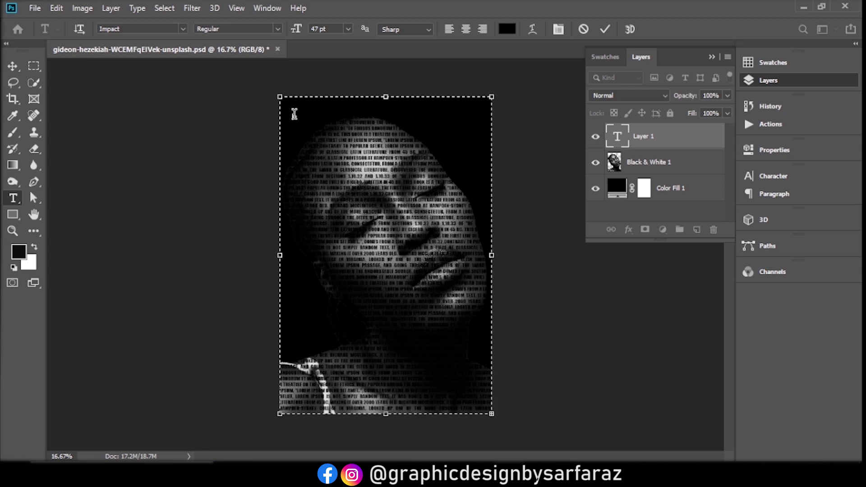
pyautogui.hotkey('ctrl', 'a')
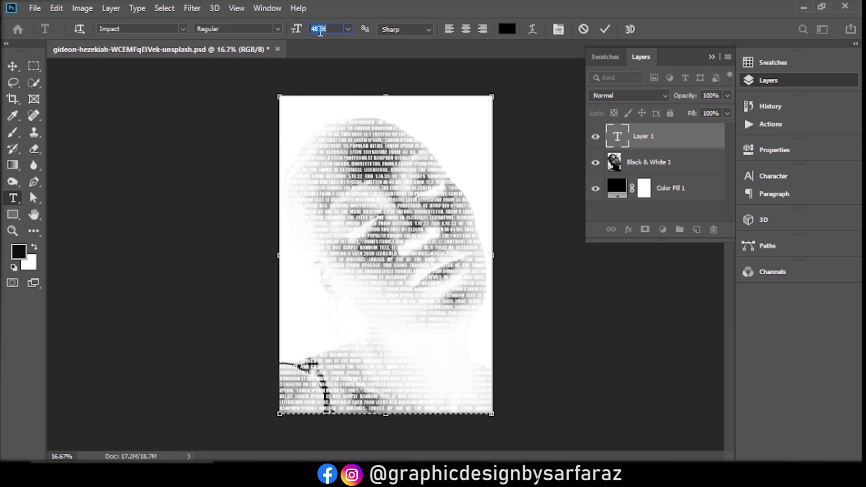
pyautogui.press('Up')
pyautogui.press('Up')
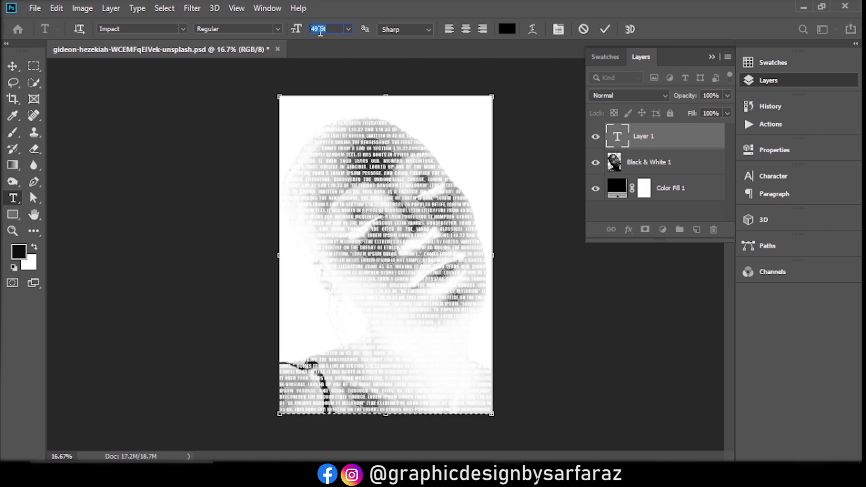
pyautogui.click(12, 66)
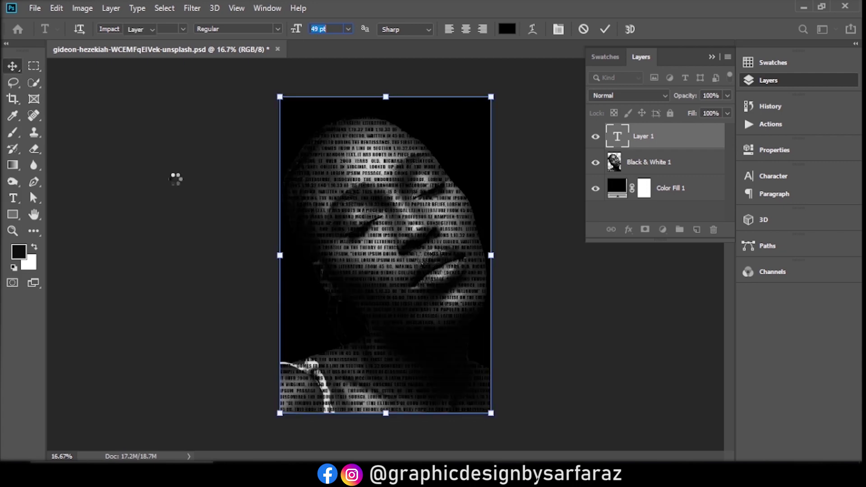
pyautogui.click(388, 212)
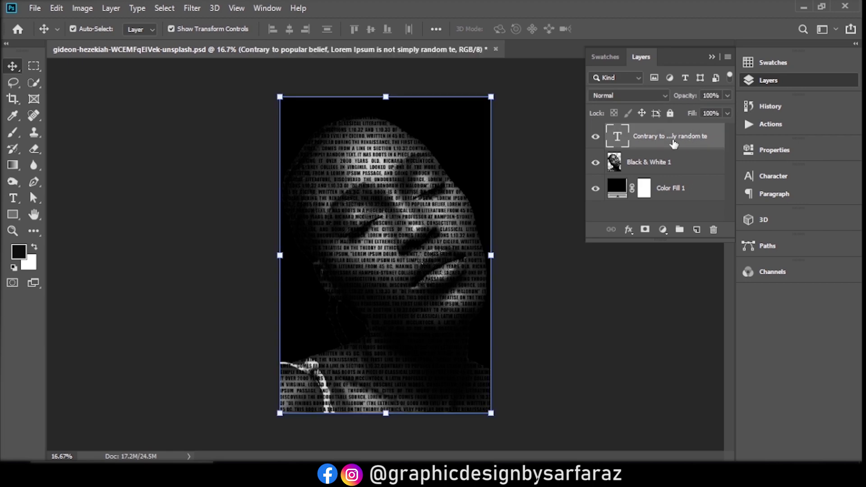
# Step: Convert the lorem ipsum text layer to a smart object and Displace it 20/20 using the portrait PSD
pyautogui.rightClick(647, 142)
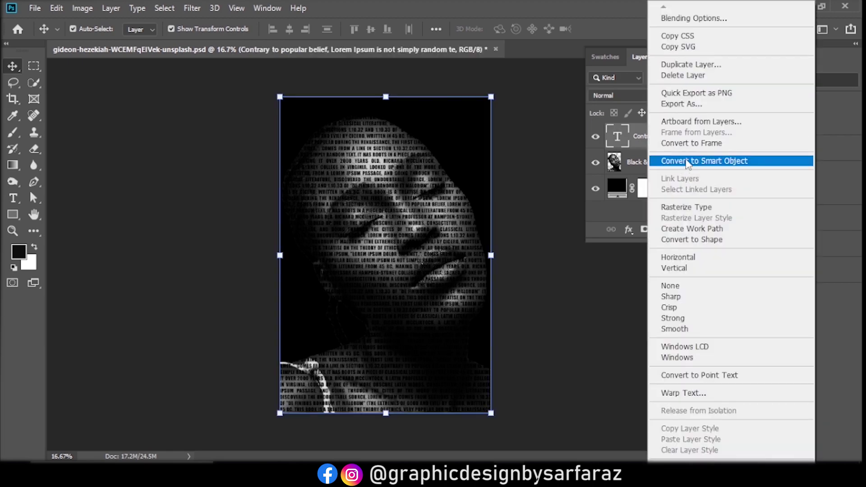
pyautogui.click(718, 161)
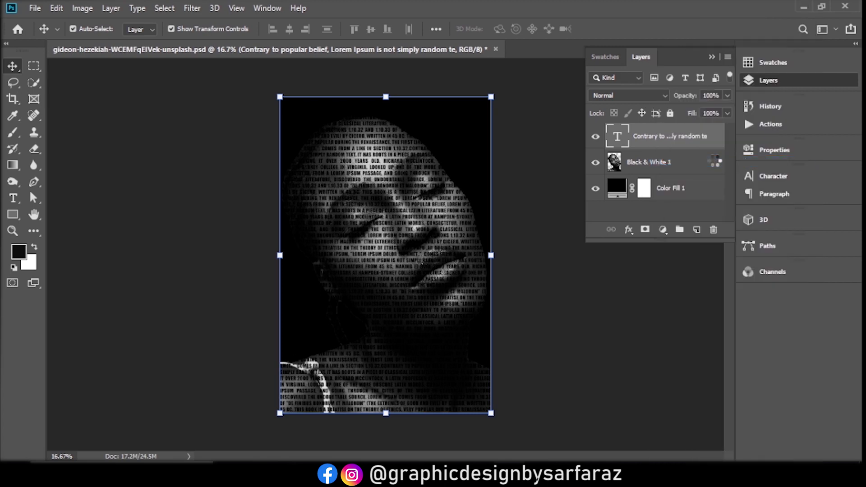
pyautogui.click(193, 11)
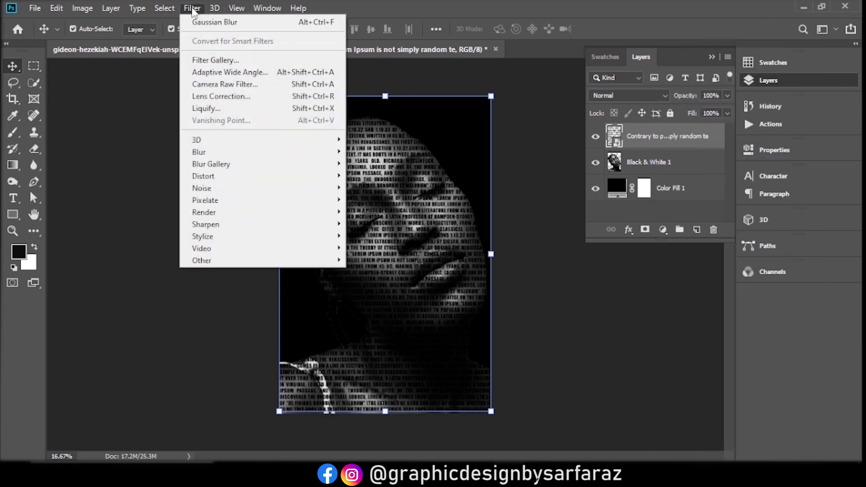
pyautogui.moveTo(203, 176)
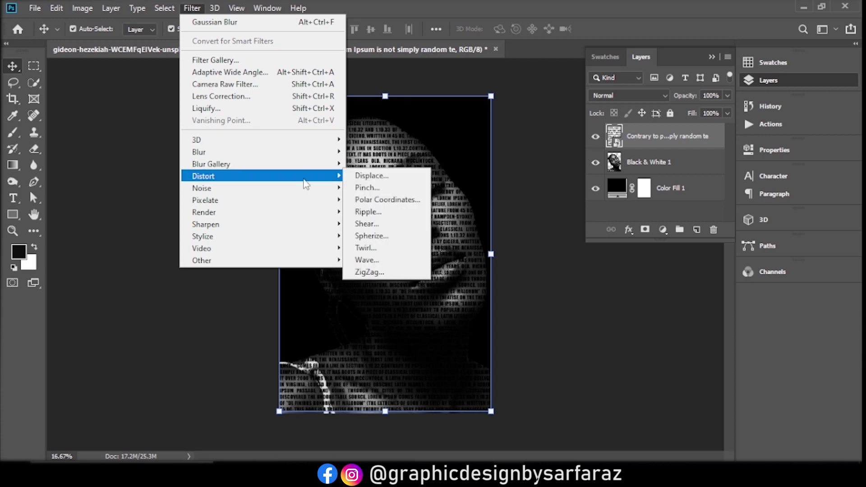
pyautogui.click(376, 179)
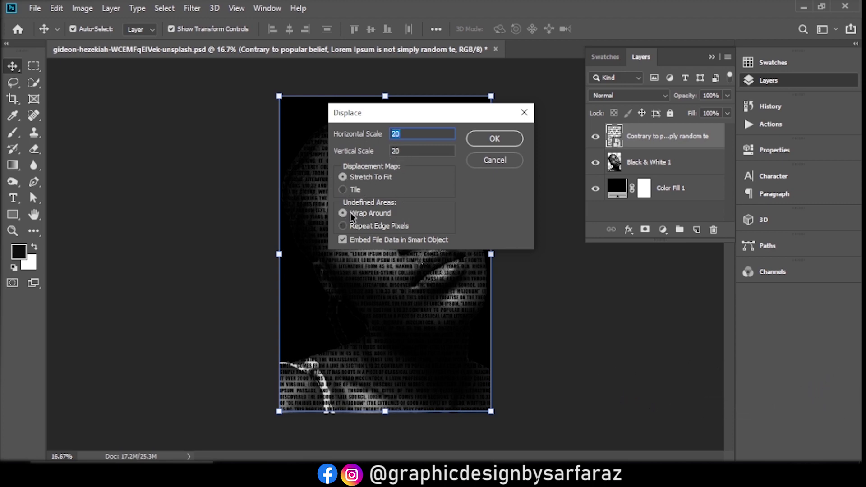
pyautogui.click(513, 135)
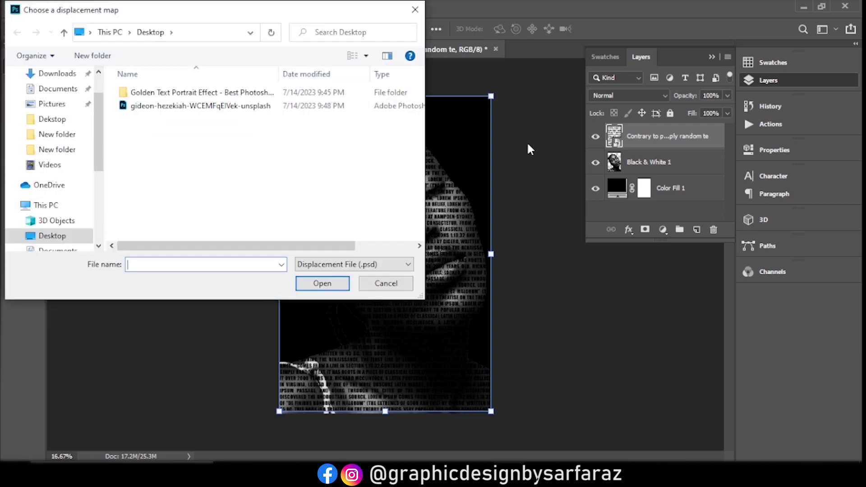
pyautogui.click(216, 107)
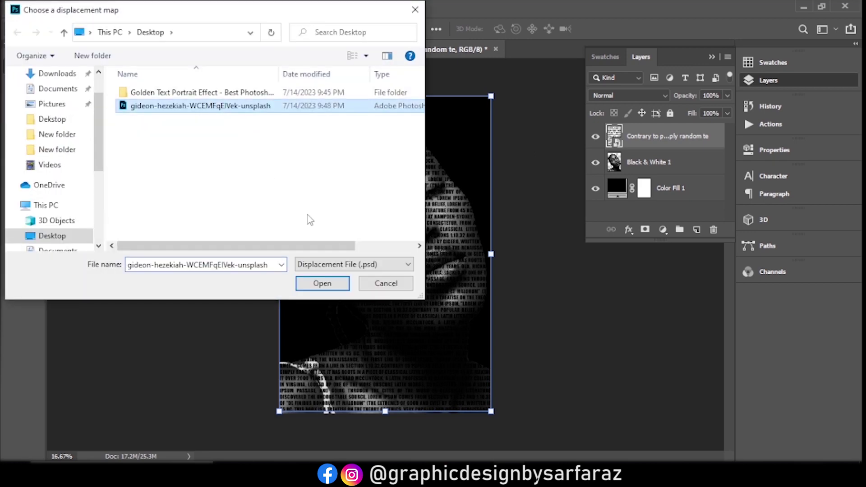
pyautogui.click(322, 283)
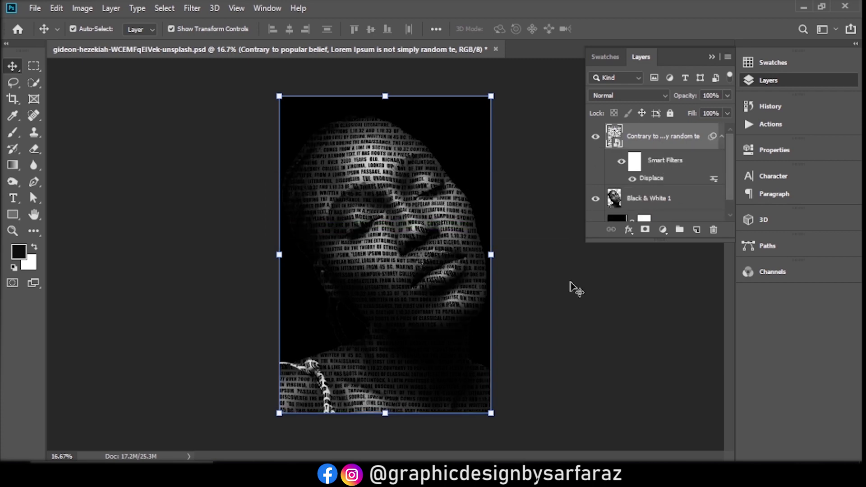
# Step: Move Black & White 1 above the text layer and clip it to the text, then deselect layers
pyautogui.moveTo(673, 199); pyautogui.dragTo(675, 134)
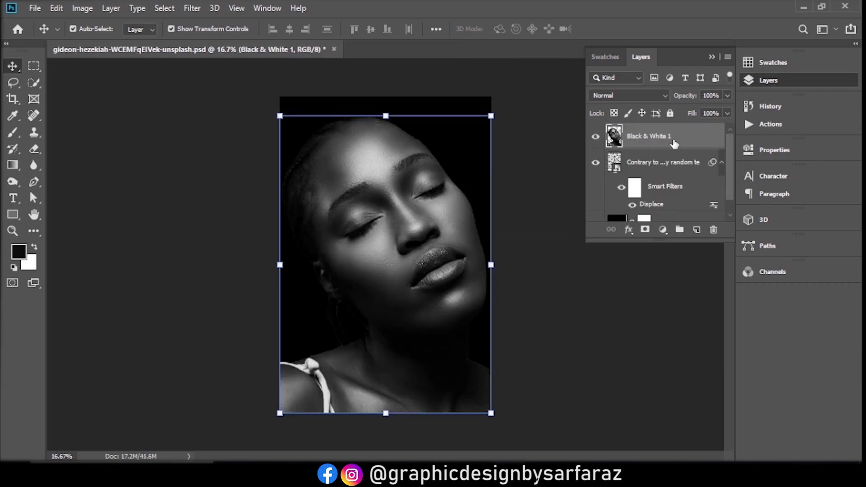
pyautogui.rightClick(674, 143)
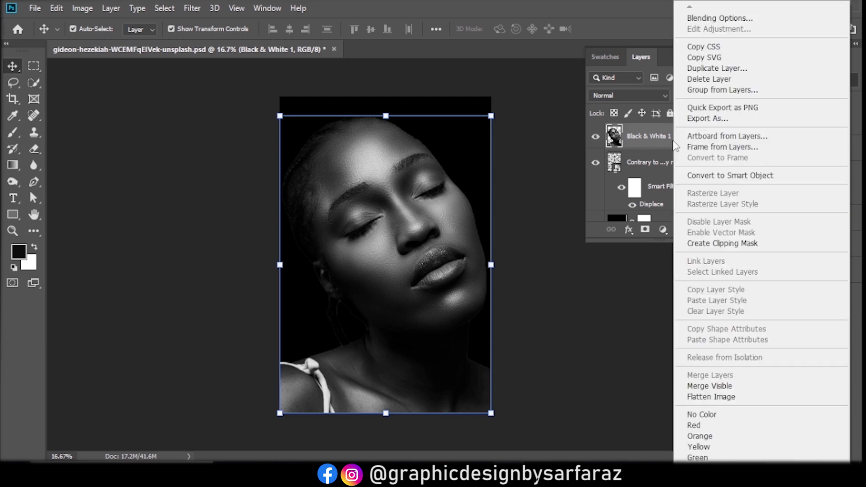
pyautogui.click(702, 246)
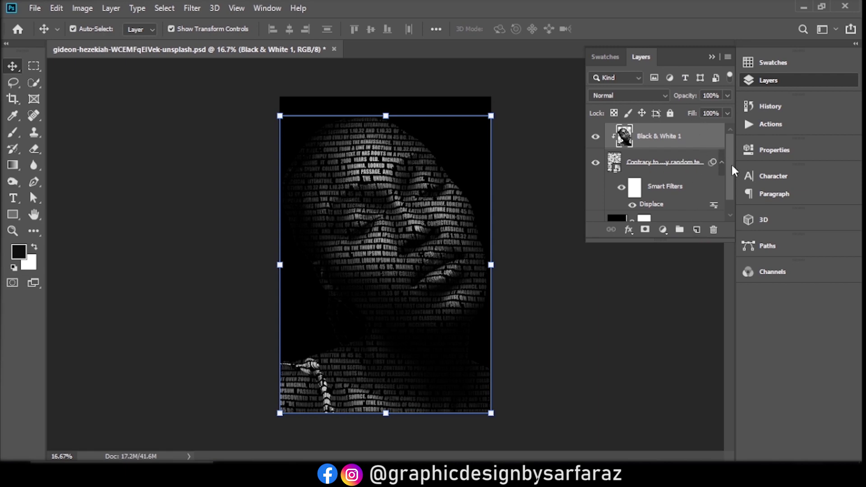
pyautogui.click(673, 274)
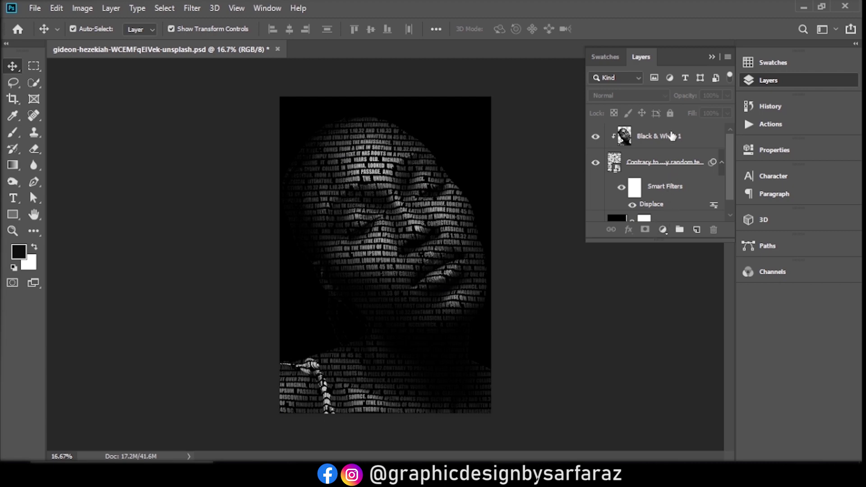
# Step: Add a Color Lookup adjustment above Black & White 1 using the Bleach Bypass.look 3DLUT
pyautogui.click(673, 136)
pyautogui.click(663, 230)
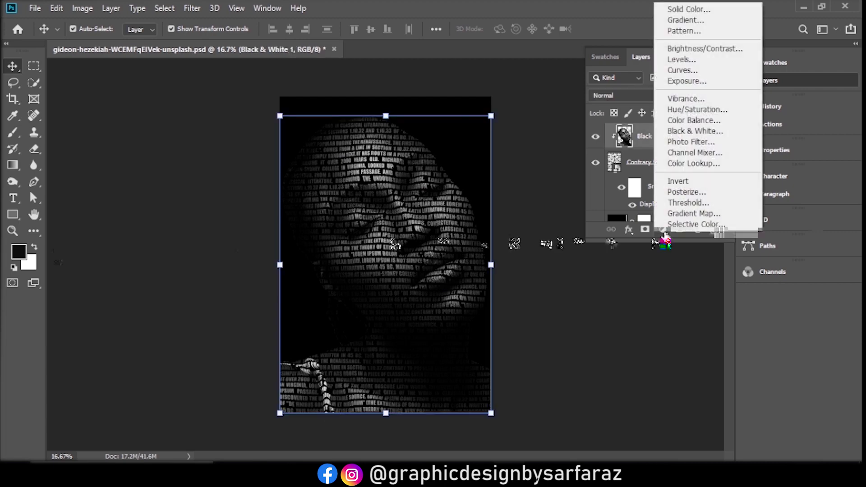
pyautogui.click(697, 164)
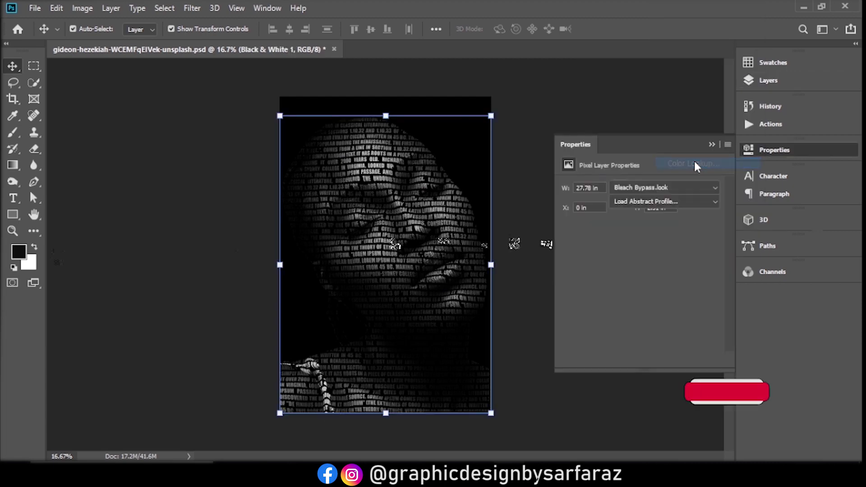
pyautogui.click(689, 190)
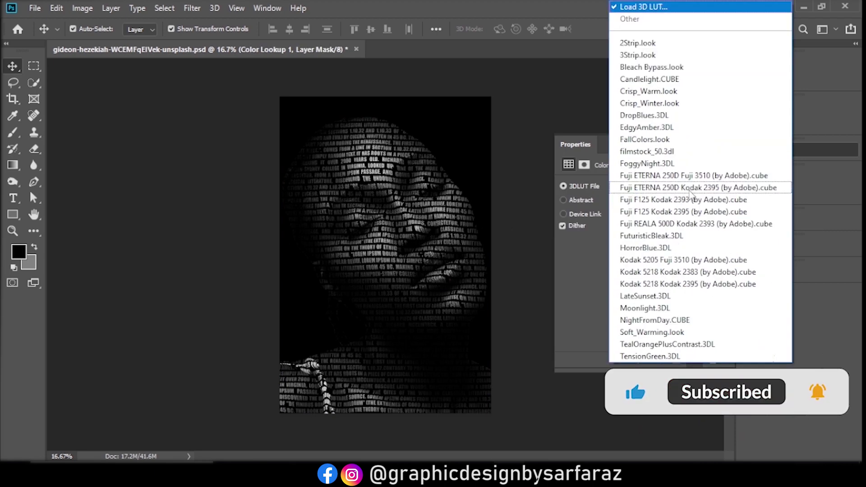
pyautogui.click(692, 67)
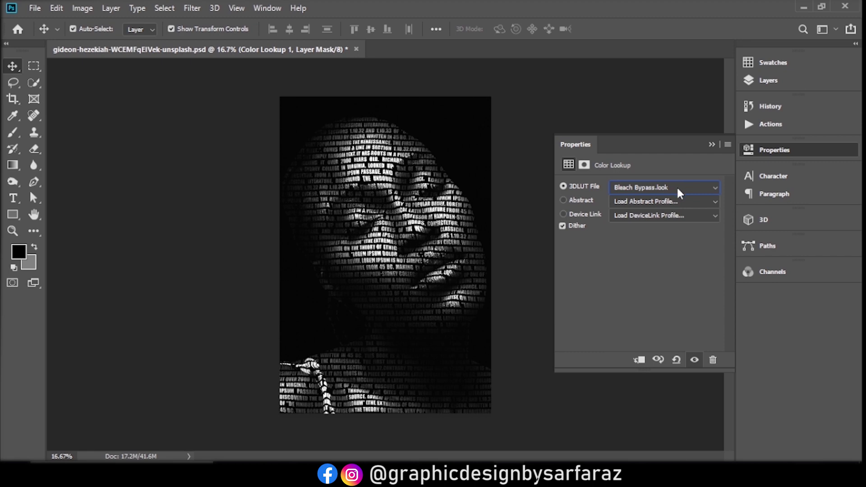
# Step: Compare 3Strip.look, keep Bleach Bypass.look, and collapse the Color Lookup properties
pyautogui.click(678, 186)
pyautogui.click(696, 56)
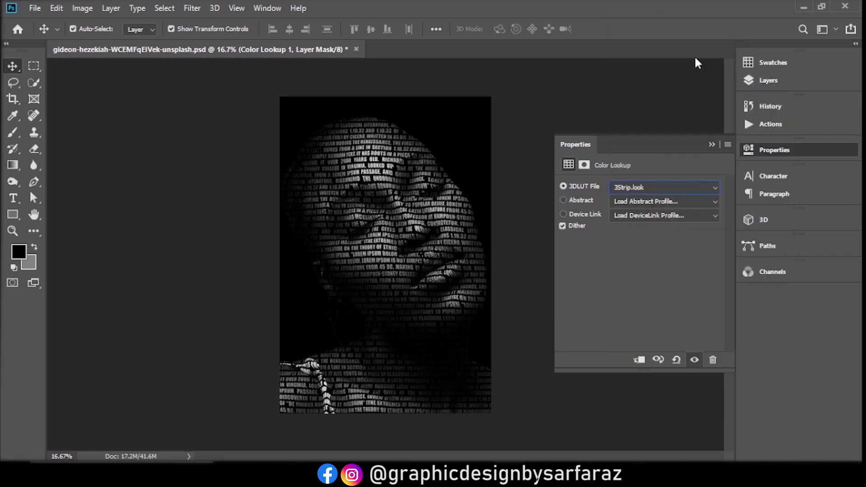
pyautogui.click(676, 188)
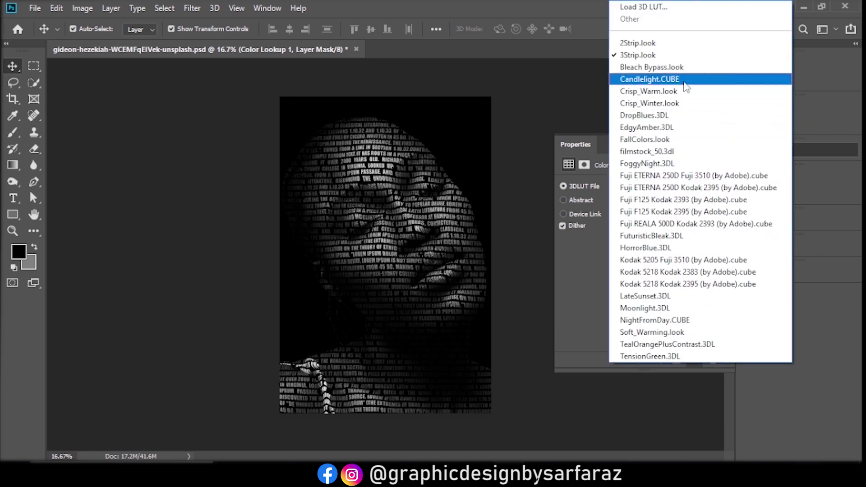
pyautogui.click(691, 66)
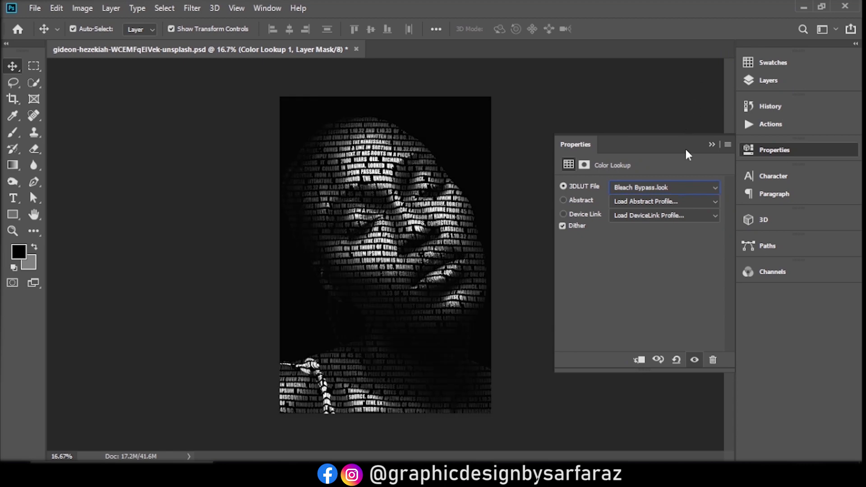
pyautogui.click(712, 145)
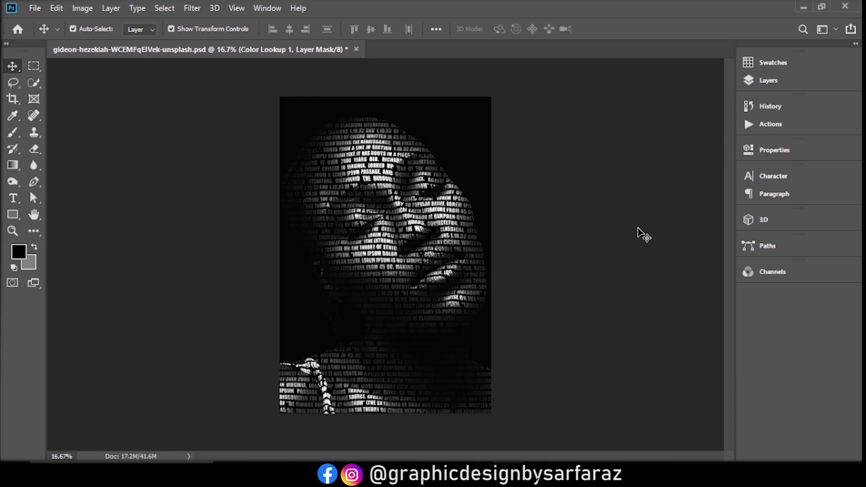